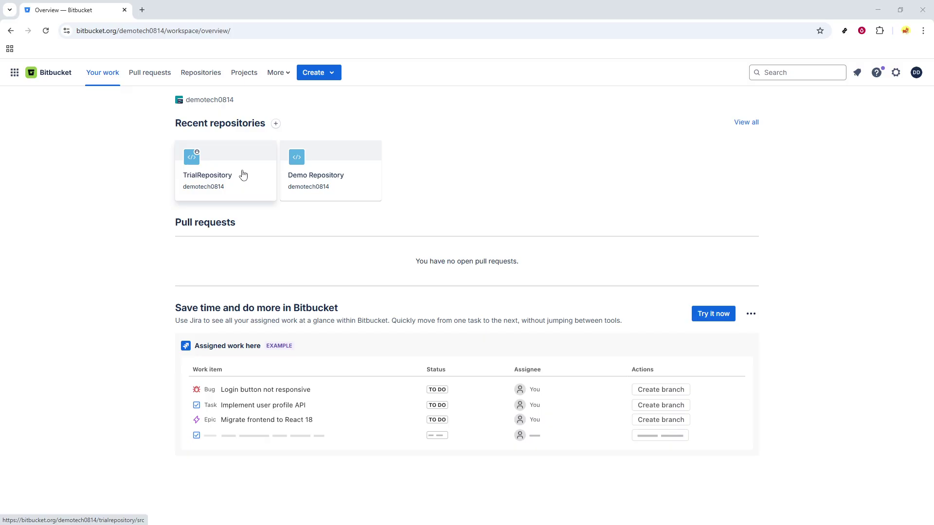
- Open TrialRepository's main-branch source and show its extra actions menu
left_click(243, 176)
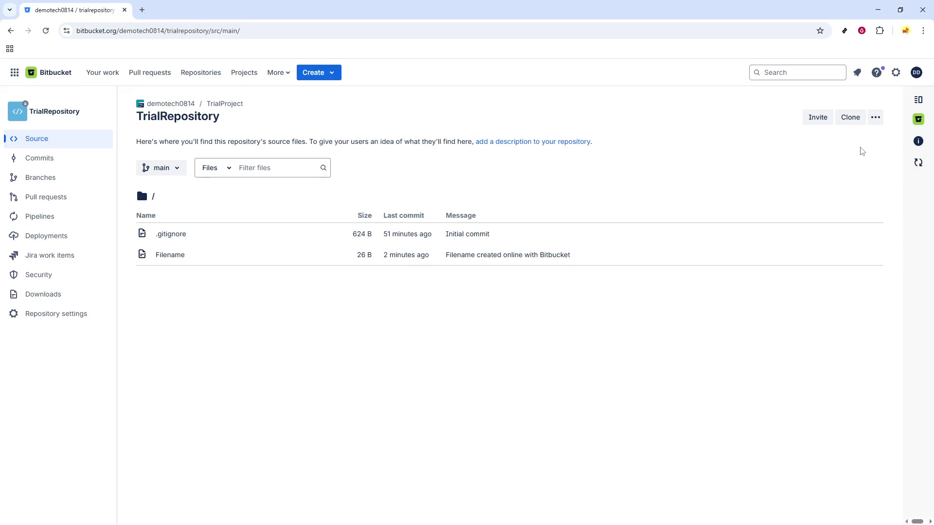
left_click(875, 121)
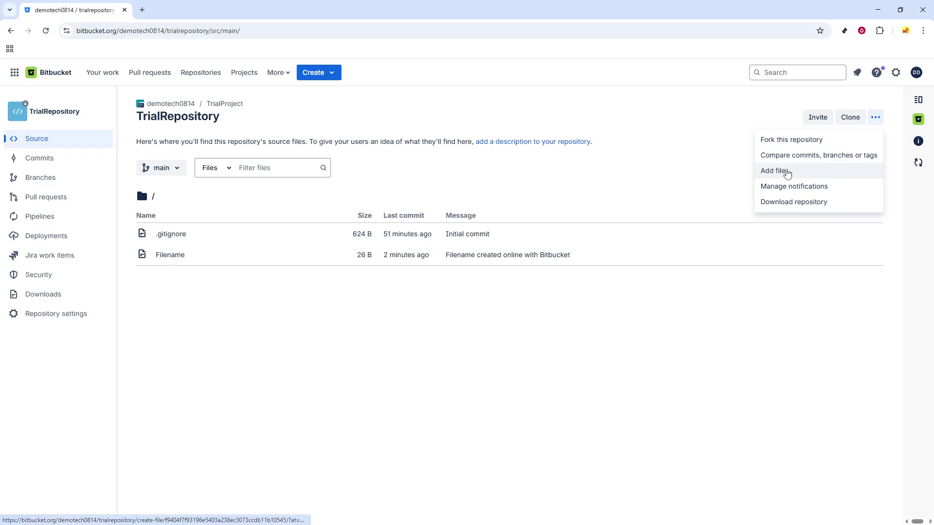
- Add a new file to TrialRepository and start naming it SampleFile
left_click(787, 172)
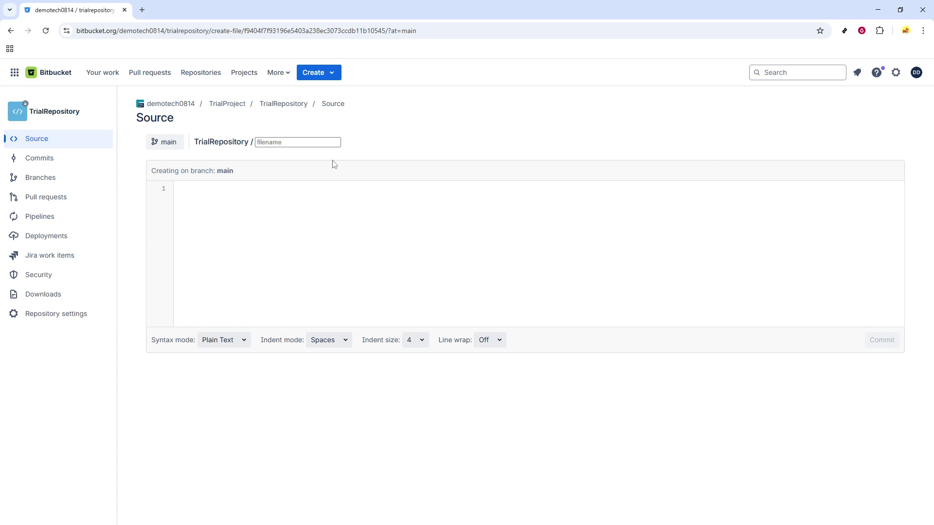
left_click(305, 142)
type("Sa")
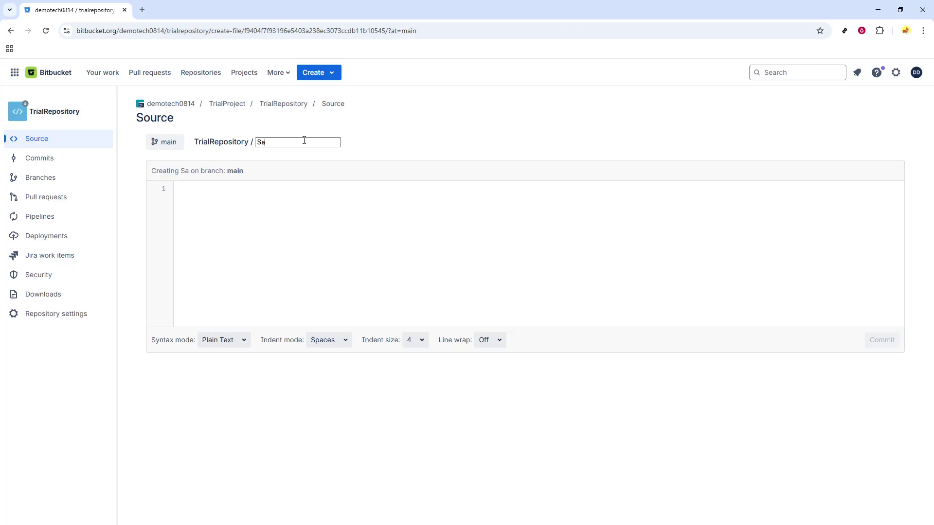
type("mp")
type("le")
type("Fi")
type("le")
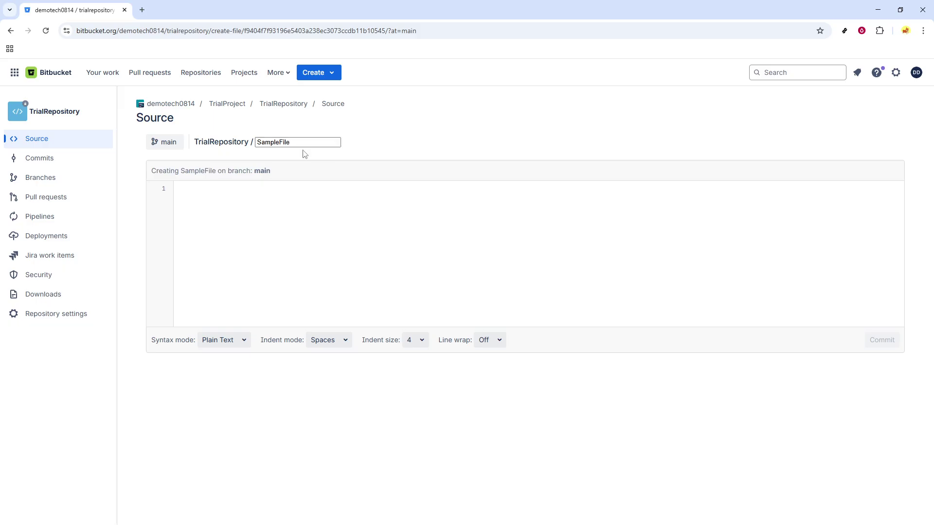
- Write Folder1/Folder2/Text1 as SampleFile's first line, correcting the typo
left_click(277, 192)
type("F")
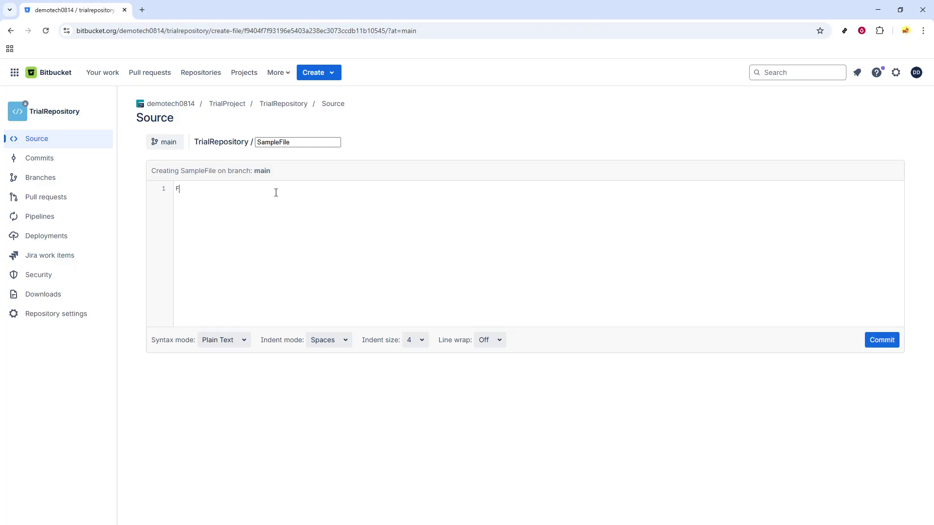
type("older")
type("1/")
type("Fol")
type("der2")
type("/")
type("TRE")
type("x")
type("t")
key("BackSpace")
key("BackSpace")
key("BackSpace")
type("ex")
type("t1")
- Commit SampleFile with the message 'SampleFile created online with Bitbucket'
left_click(876, 344)
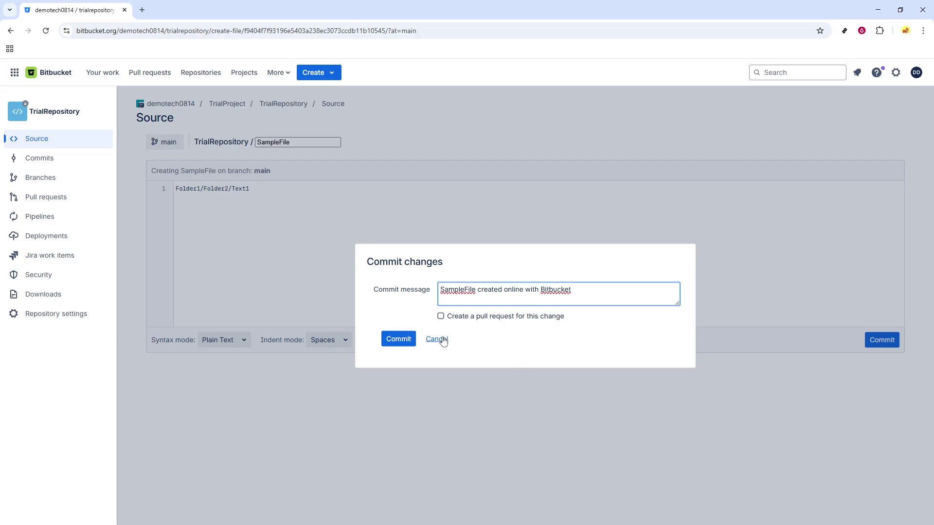
left_click(399, 341)
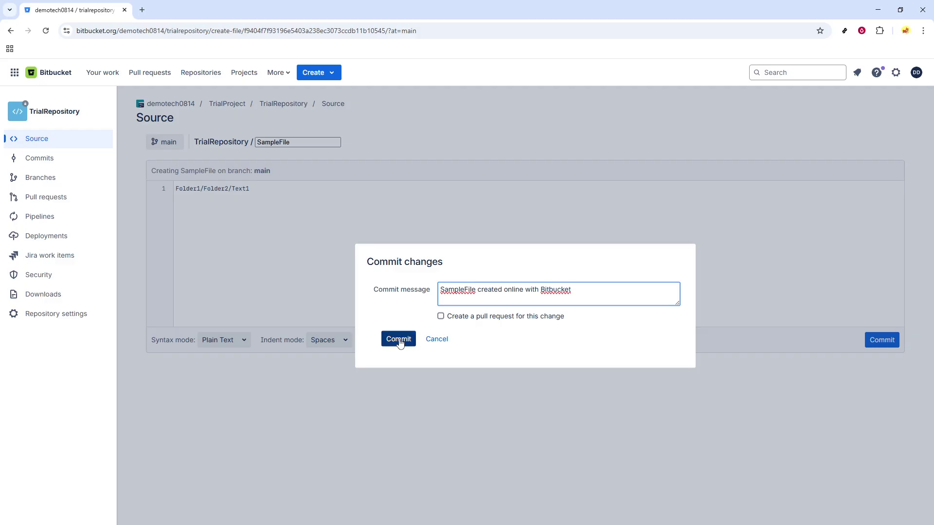